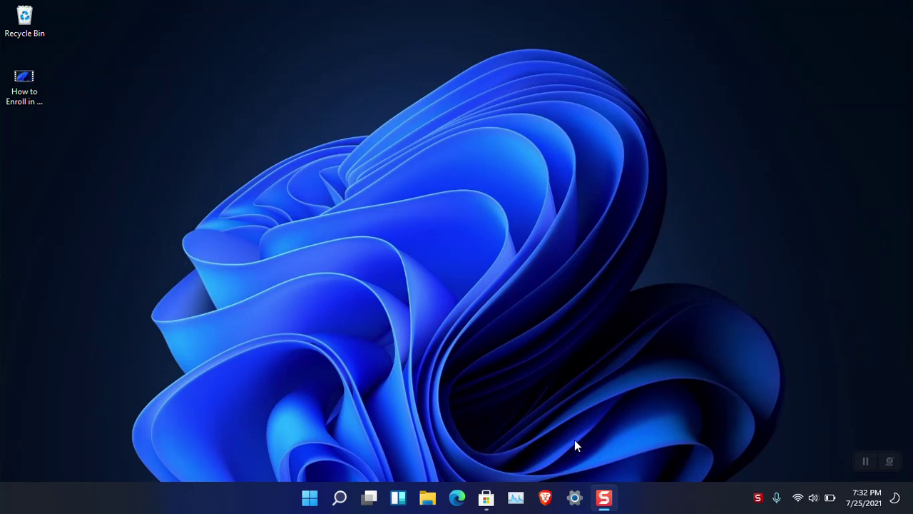
Check the installed Windows version and build with winver, then close the About Windows dialog
key(super)
text(winver)
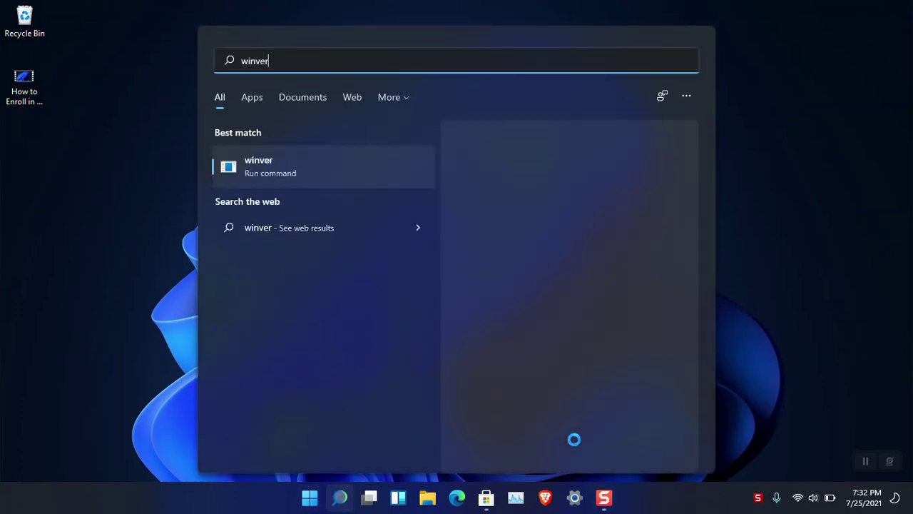
key(Return)
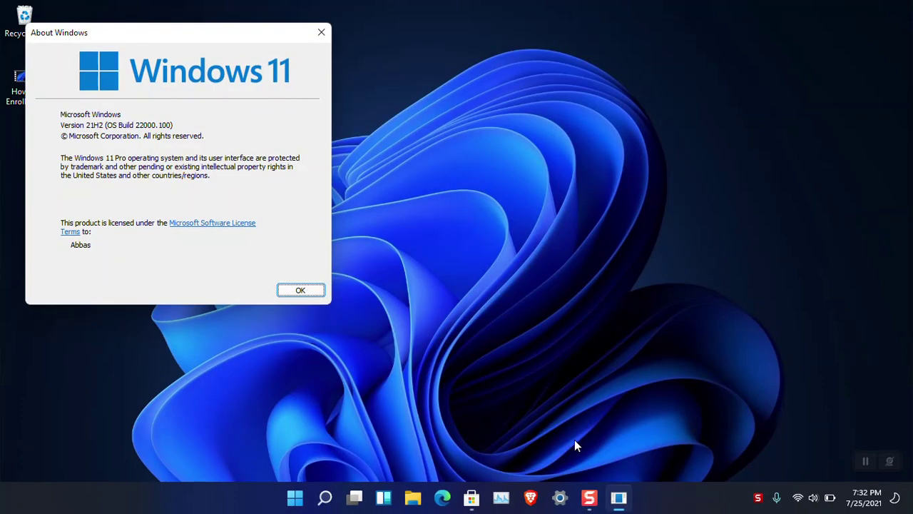
drag(217, 27, 488, 85)
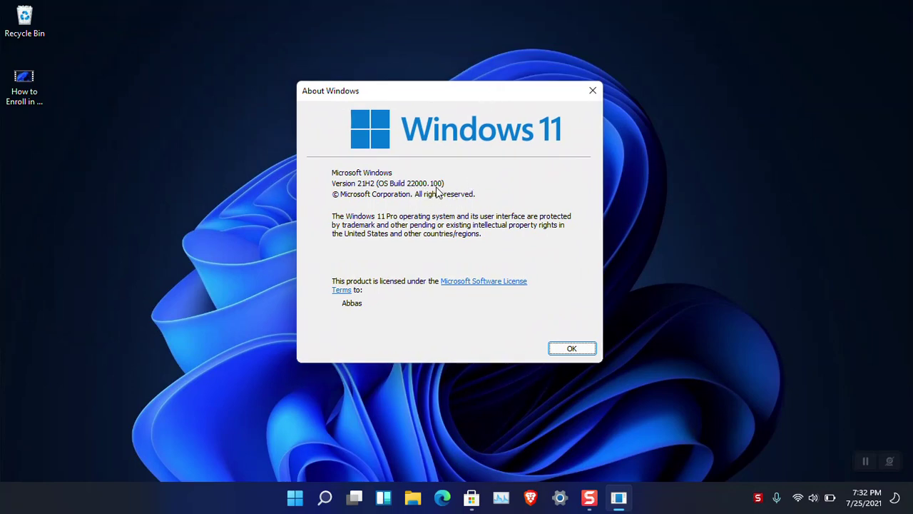
click(593, 90)
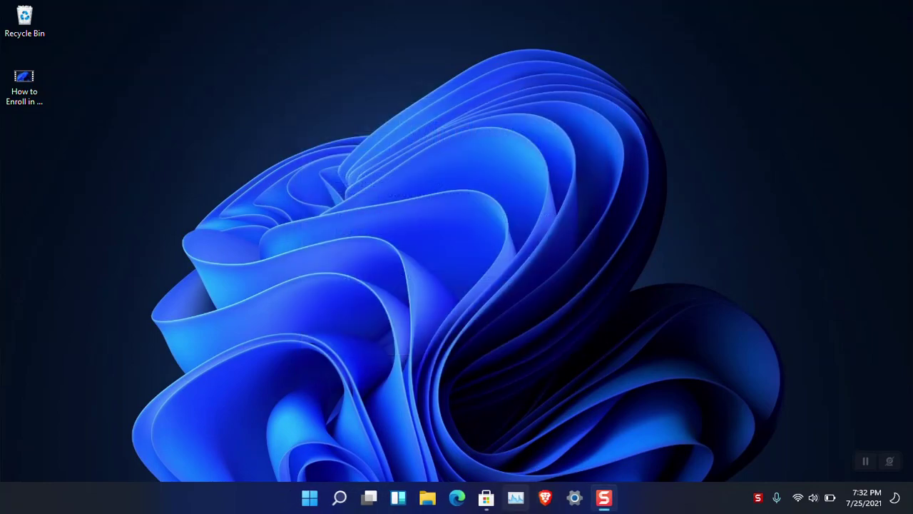
Open Microsoft Store, maximize its window and look over the featured apps and games on the home page
click(486, 500)
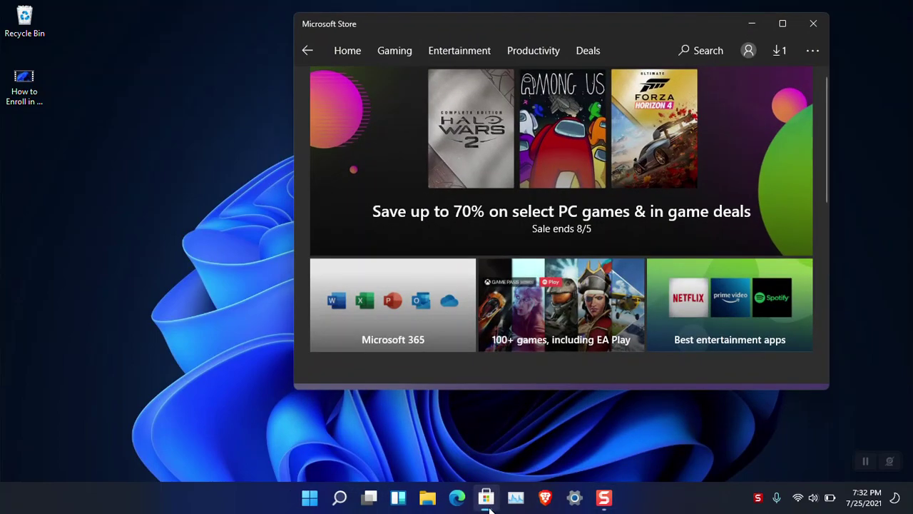
click(782, 23)
scroll(491, 300, down, 4)
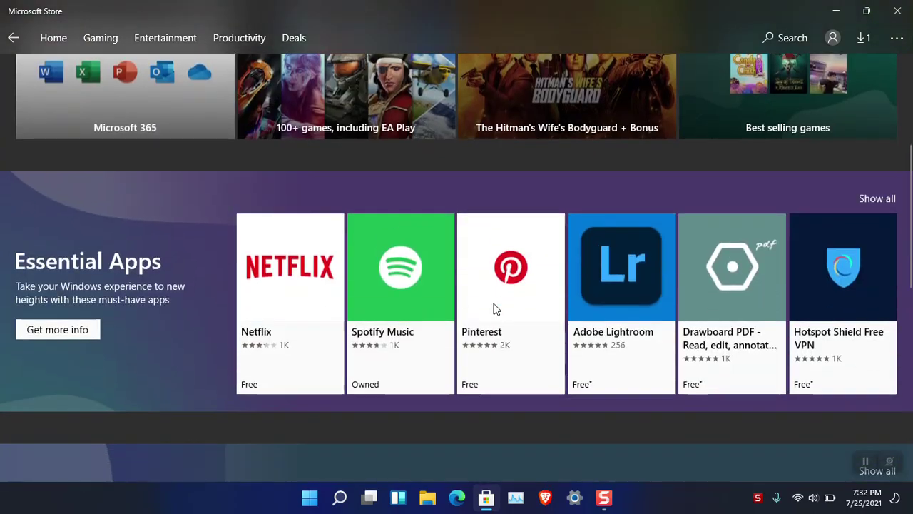
scroll(504, 326, down, 5)
scroll(504, 325, up, 9)
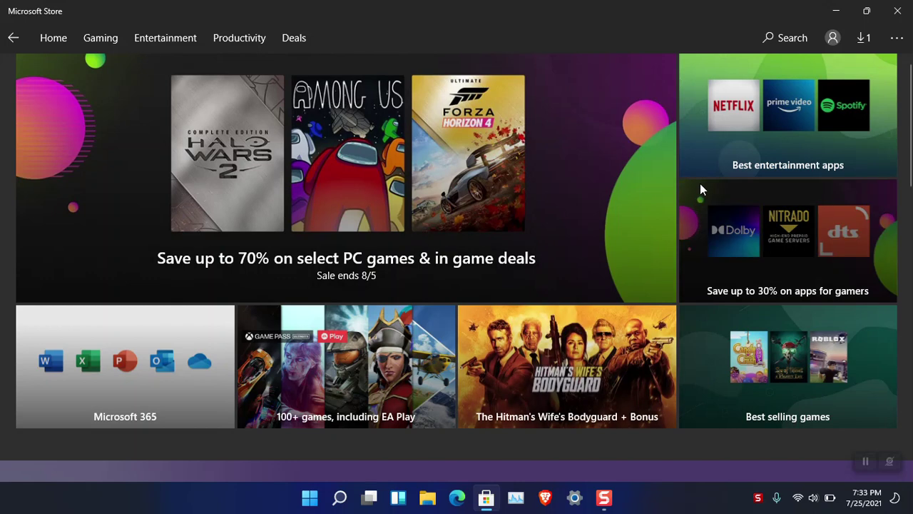
click(833, 41)
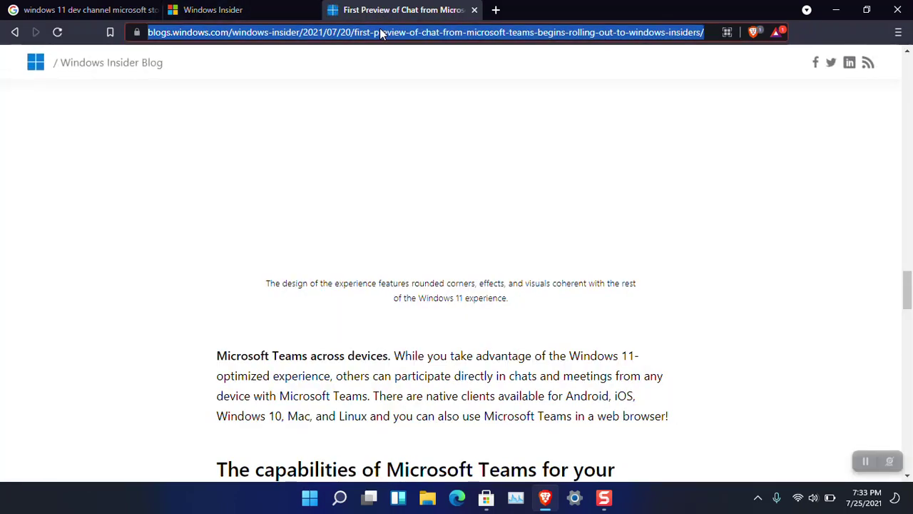
In the Brave browser, go to intozoom.com and open the article on downloading the Windows 11 ISO image
text(into)
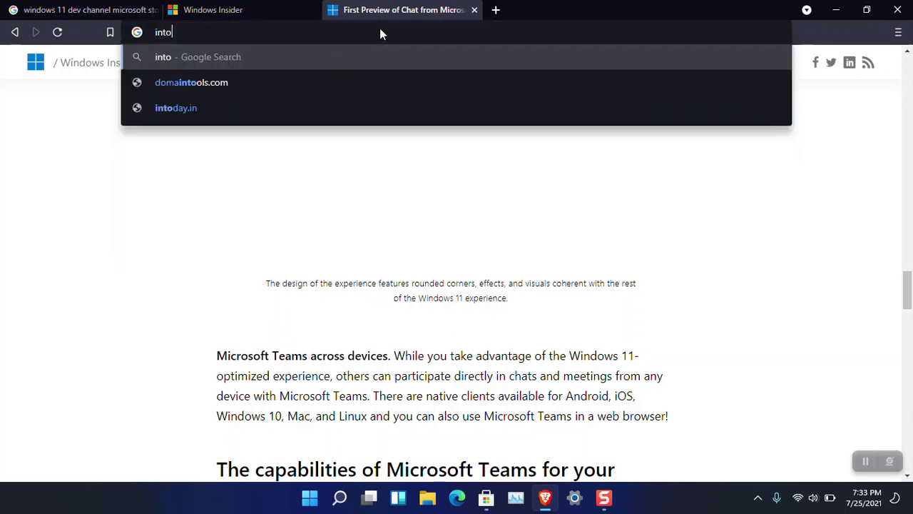
text(zoom.com)
key(Return)
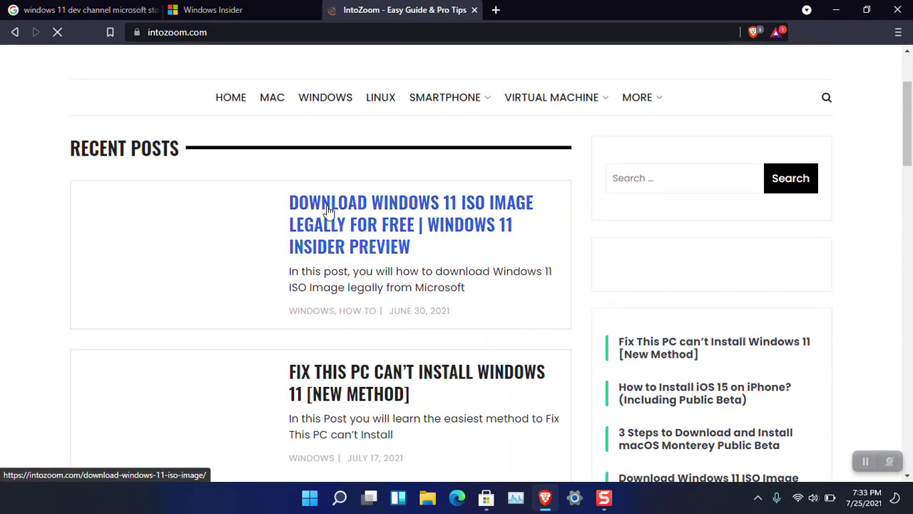
click(391, 206)
Read through the Windows 11 ISO article down to its table of download links
scroll(391, 206, down, 15)
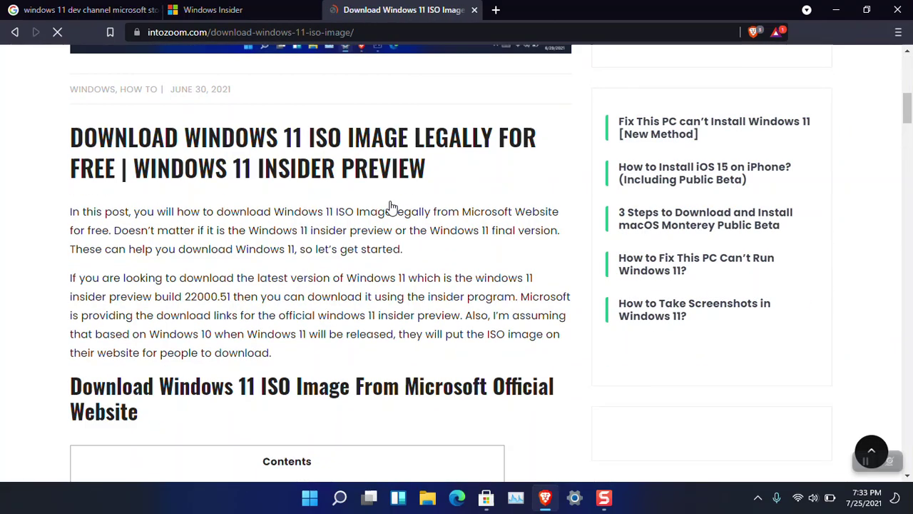
scroll(391, 206, up, 5)
scroll(391, 206, down, 12)
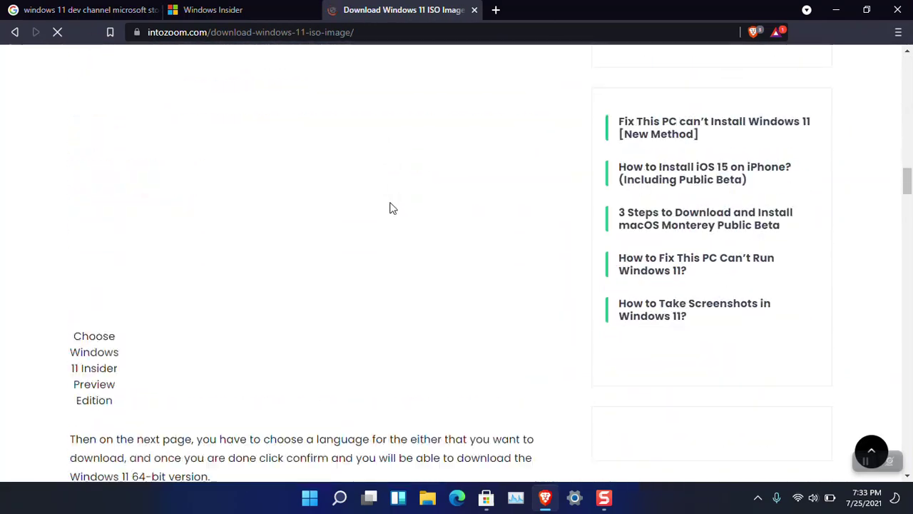
scroll(382, 207, down, 5)
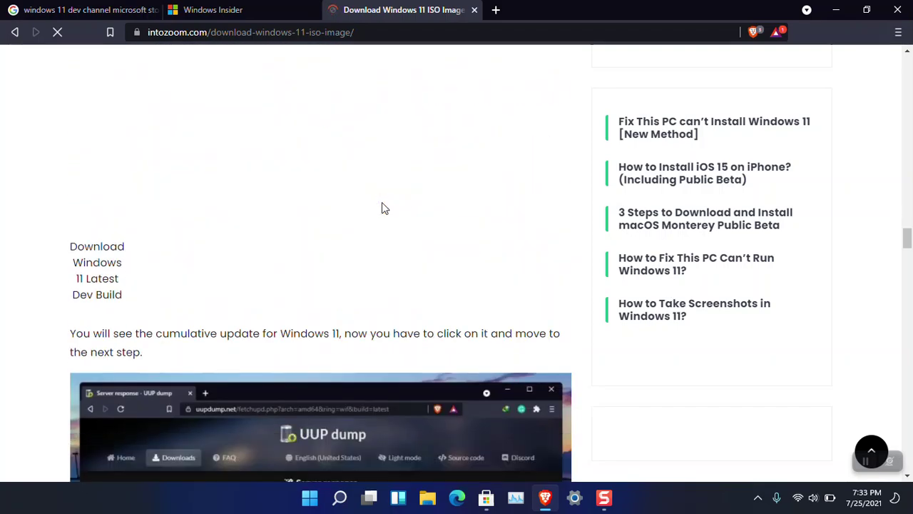
scroll(351, 246, down, 10)
scroll(352, 244, down, 15)
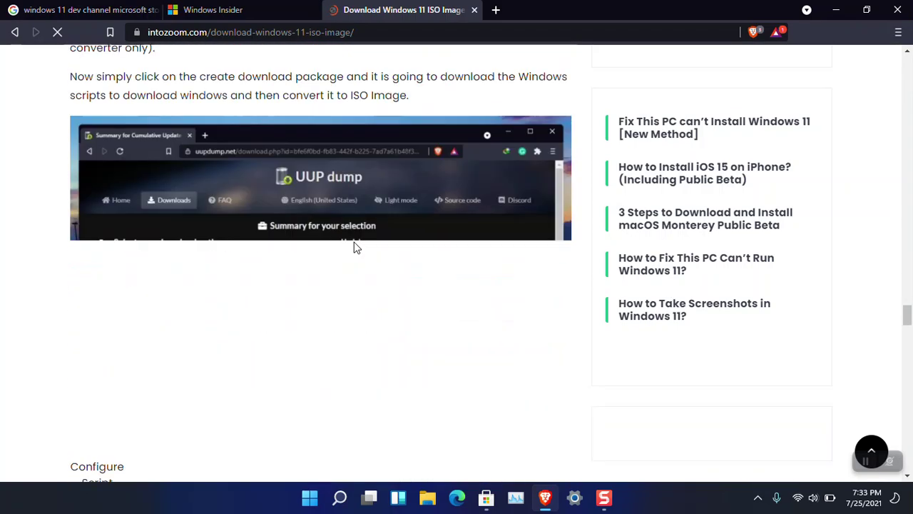
scroll(360, 223, down, 9)
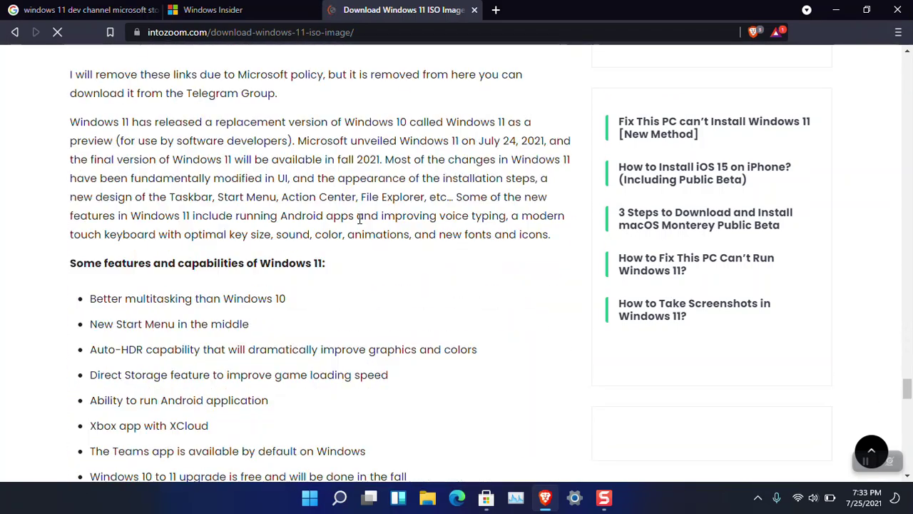
scroll(357, 217, up, 6)
scroll(345, 241, down, 3)
scroll(344, 241, down, 5)
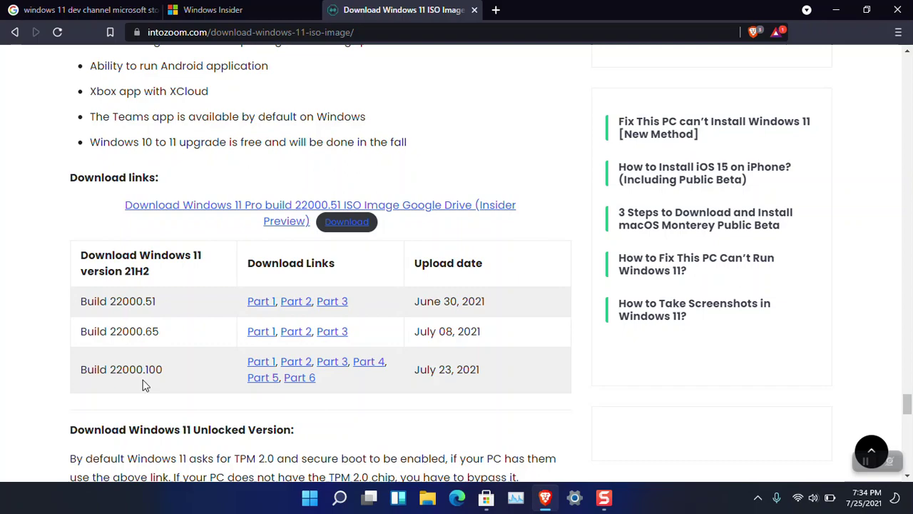
Examine the Build 22000.100 download entry and the unlocked versions table, then close the browser
drag(144, 370, 164, 370)
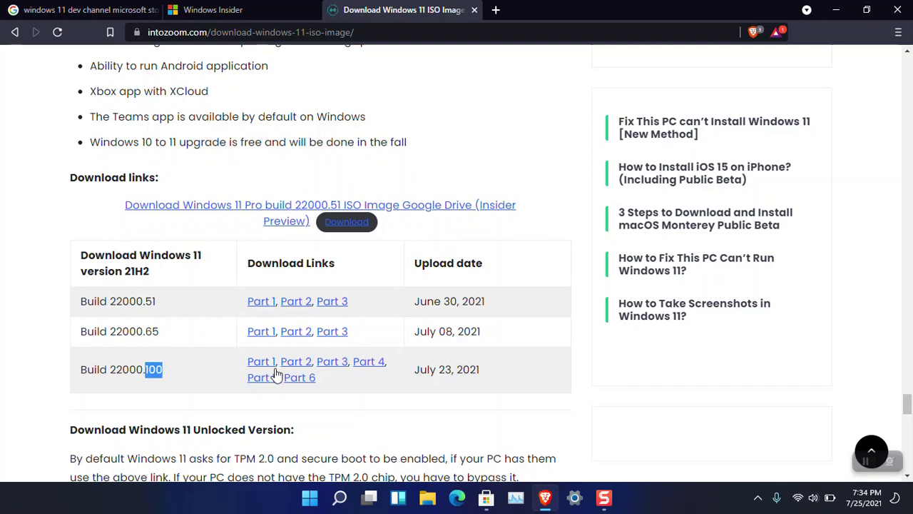
scroll(286, 367, down, 5)
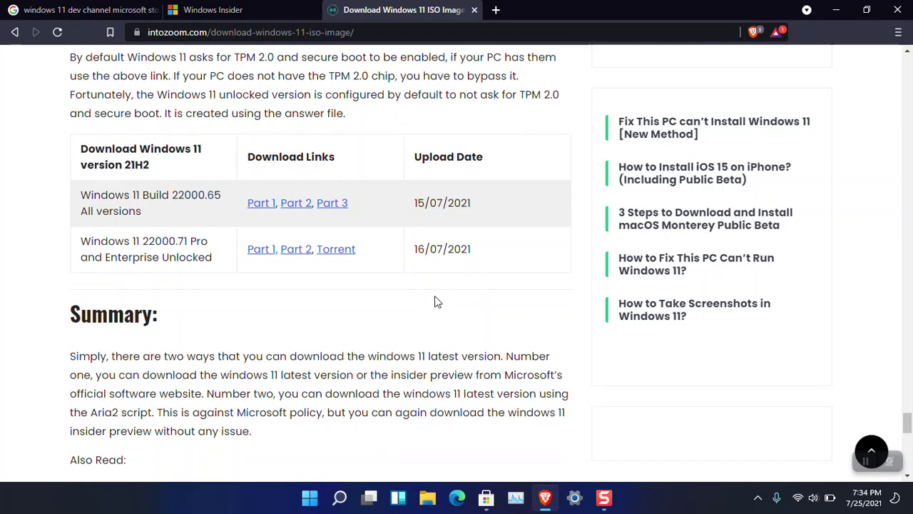
scroll(435, 298, up, 3)
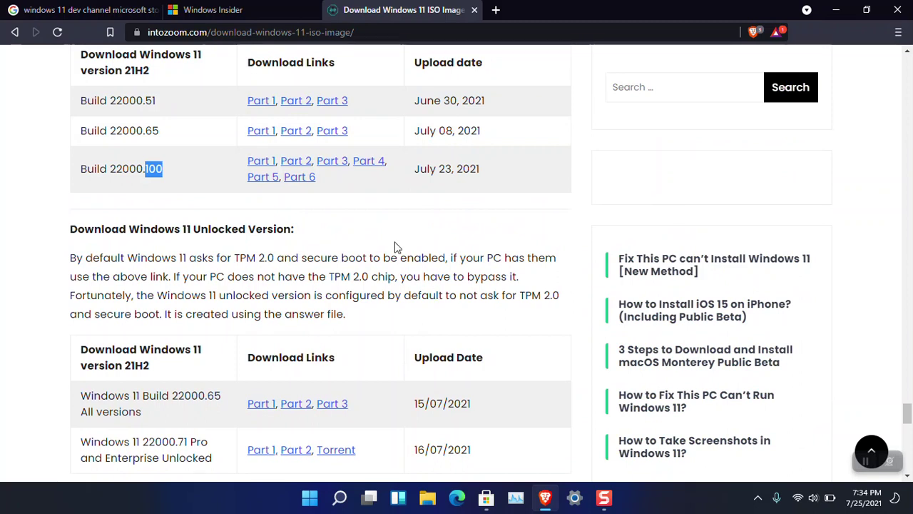
click(187, 167)
click(902, 10)
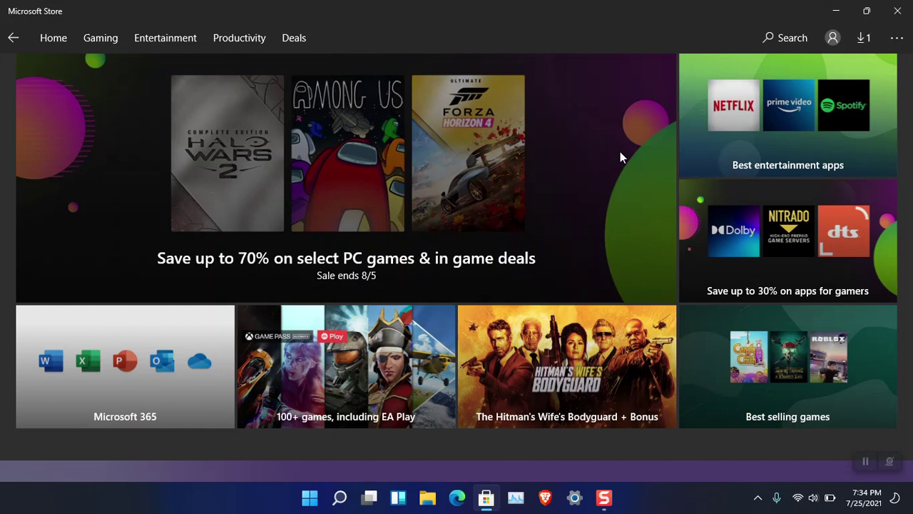
Open the Downloads and updates page in Microsoft Store and review the download queue and recent activity
click(897, 39)
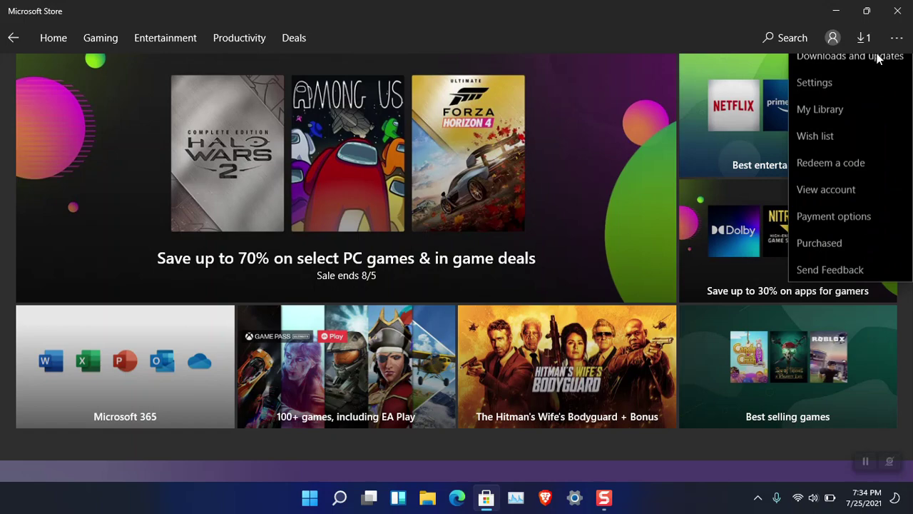
click(859, 68)
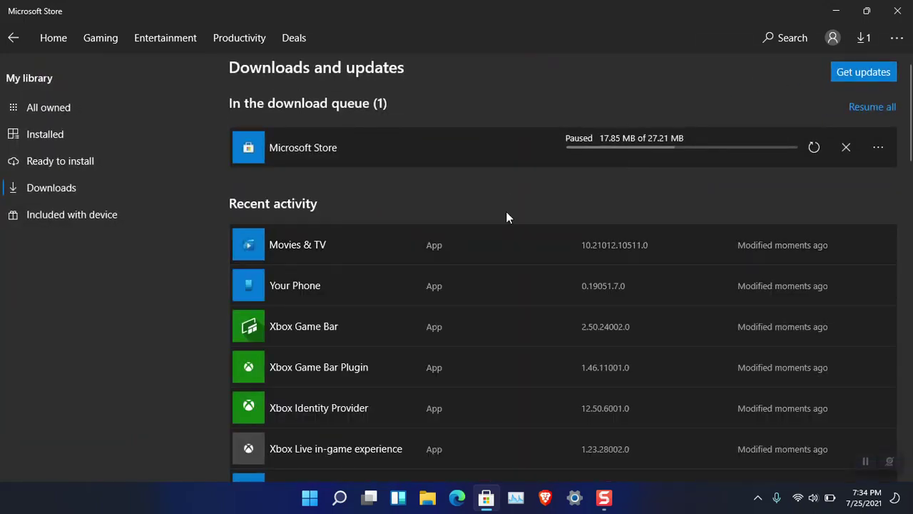
scroll(501, 250, down, 15)
scroll(586, 270, down, 5)
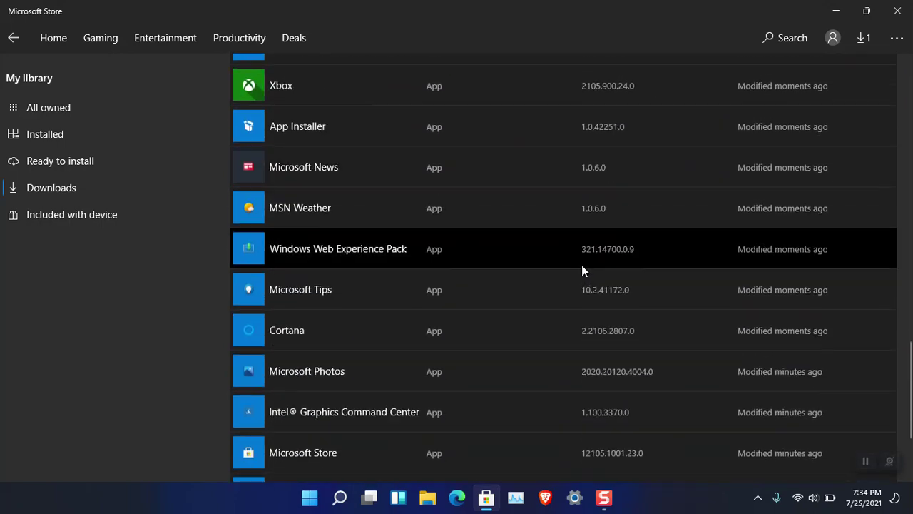
scroll(581, 265, up, 8)
scroll(582, 270, up, 5)
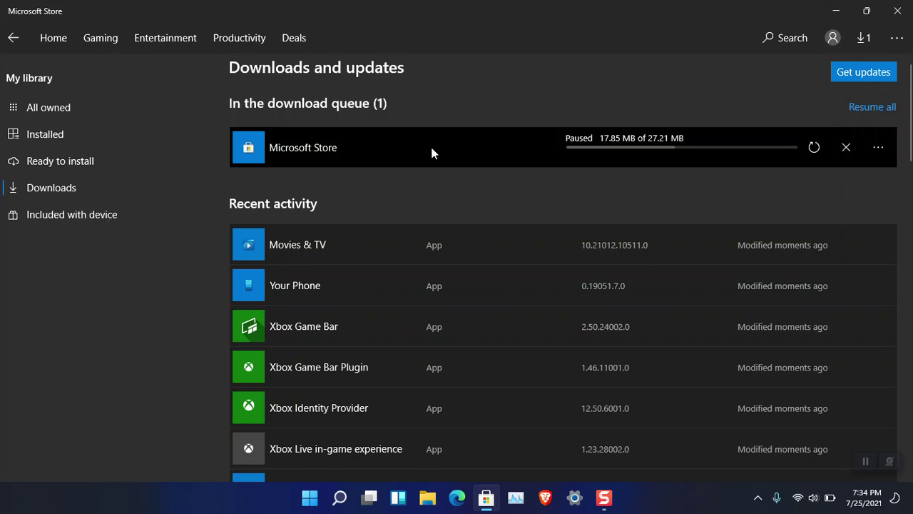
View the product page of the queued Microsoft Store app and restore the maximized window to its smaller size
click(326, 150)
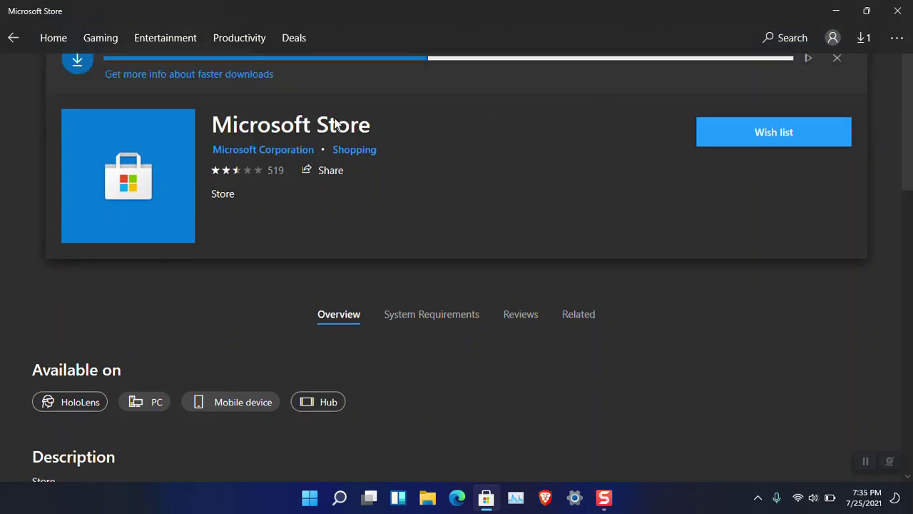
double_click(513, 6)
scroll(658, 198, down, 5)
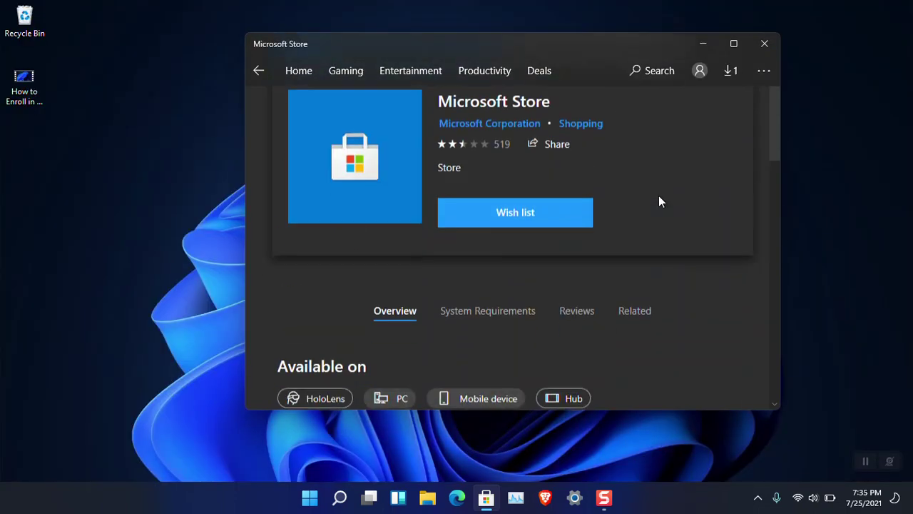
scroll(660, 217, up, 5)
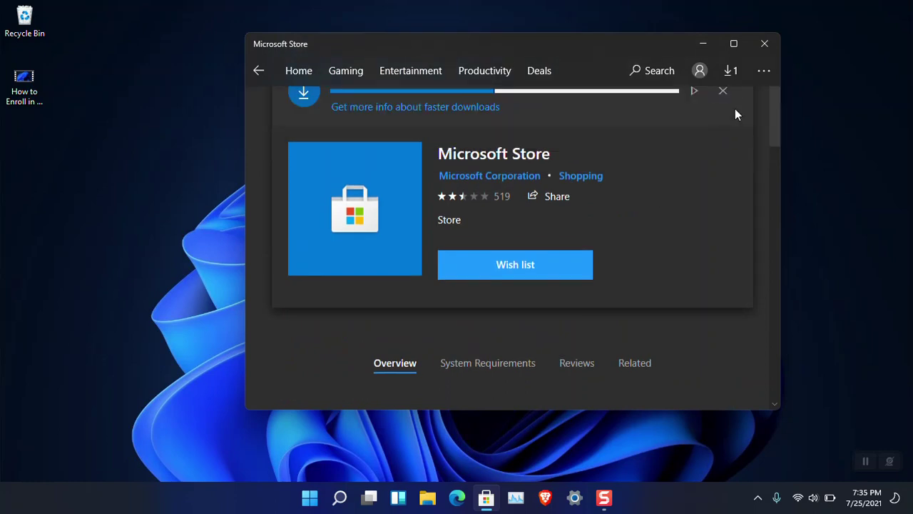
Return to the download queue and restart the paused Microsoft Store update
click(730, 72)
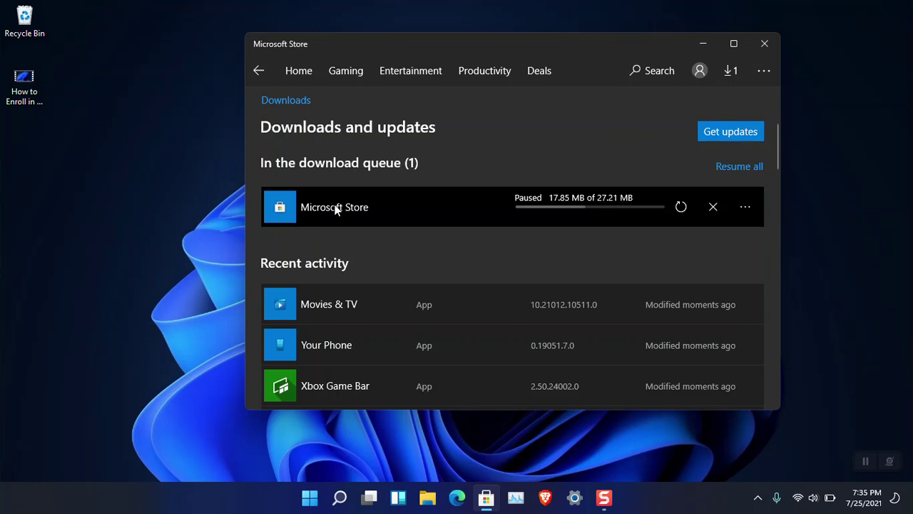
click(679, 209)
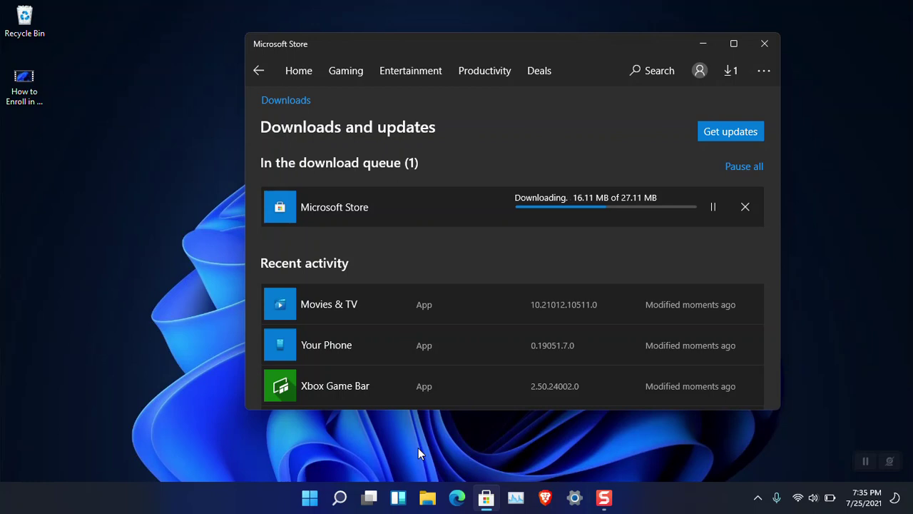
Reposition the Microsoft Store window and widen it so the My library list shows beside the downloads
drag(580, 43, 514, 70)
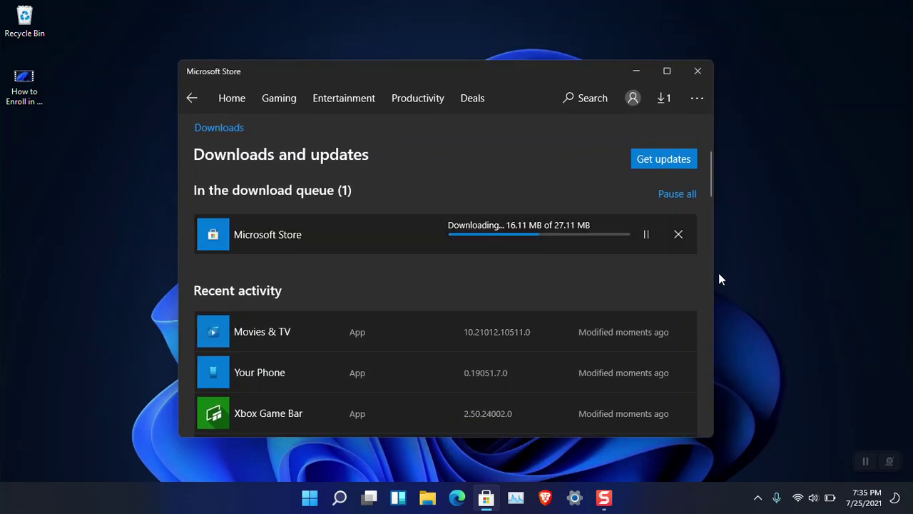
drag(715, 271, 849, 276)
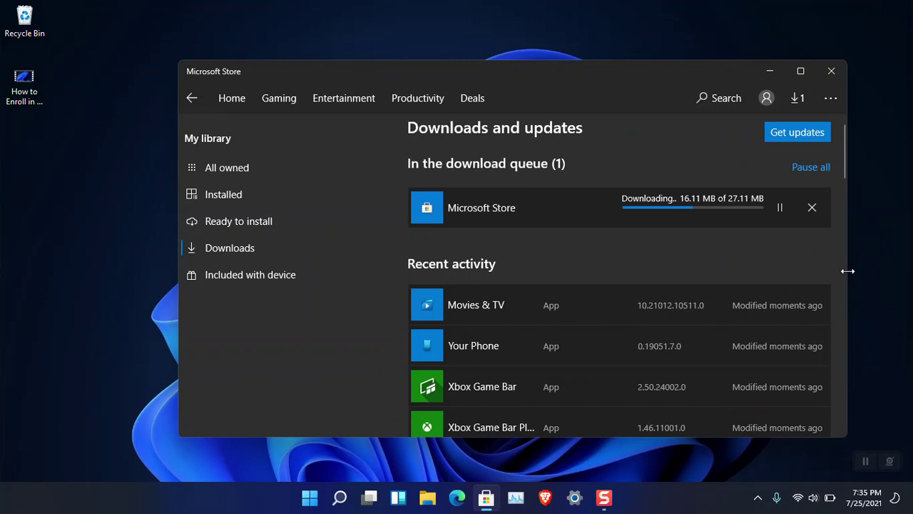
scroll(757, 281, down, 2)
scroll(737, 267, up, 2)
Open the Microsoft Store product page from the download queue and maximize the window to monitor the update's progress
click(659, 206)
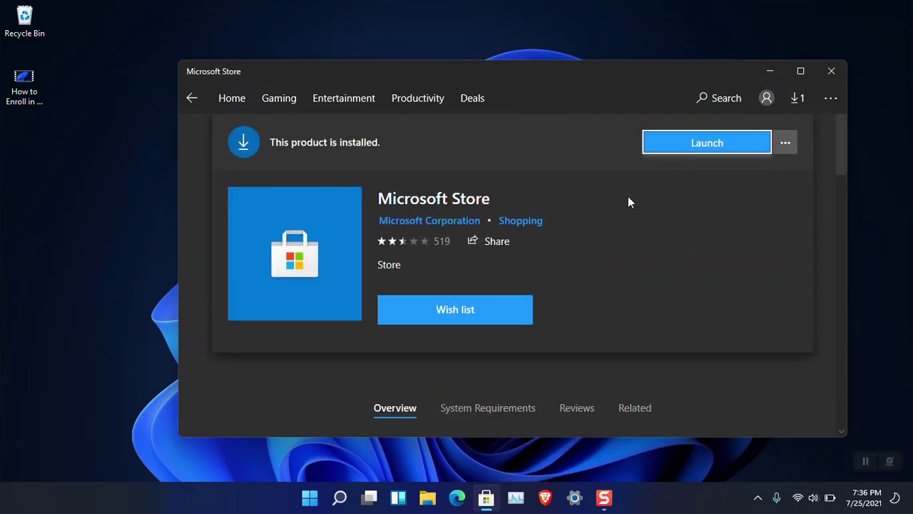
scroll(628, 196, down, 5)
scroll(629, 196, up, 5)
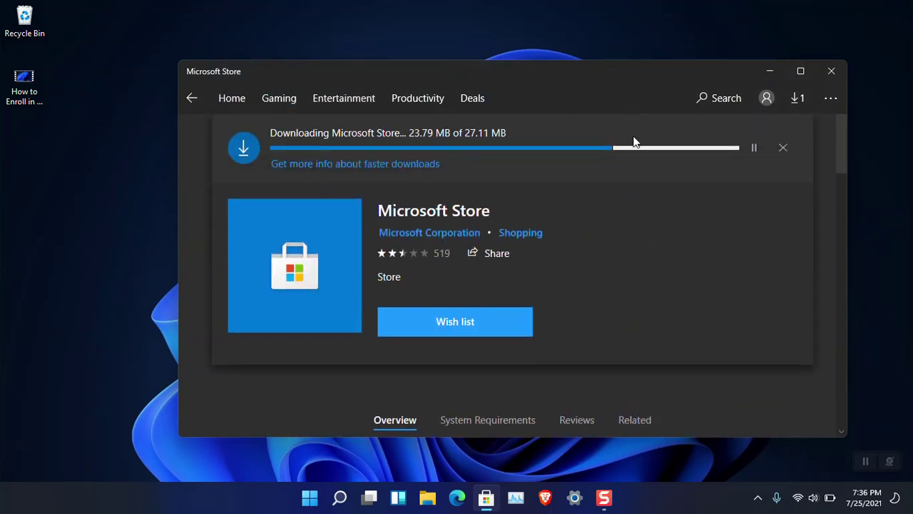
click(801, 72)
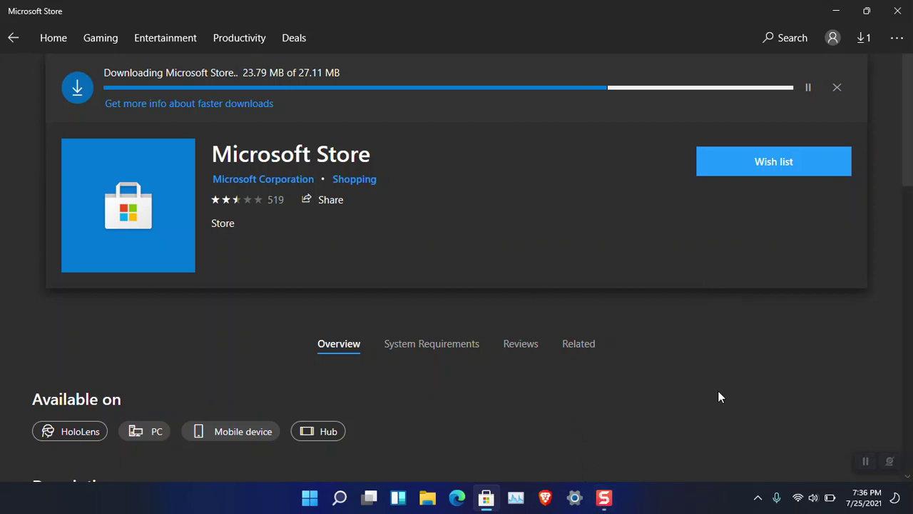
click(857, 465)
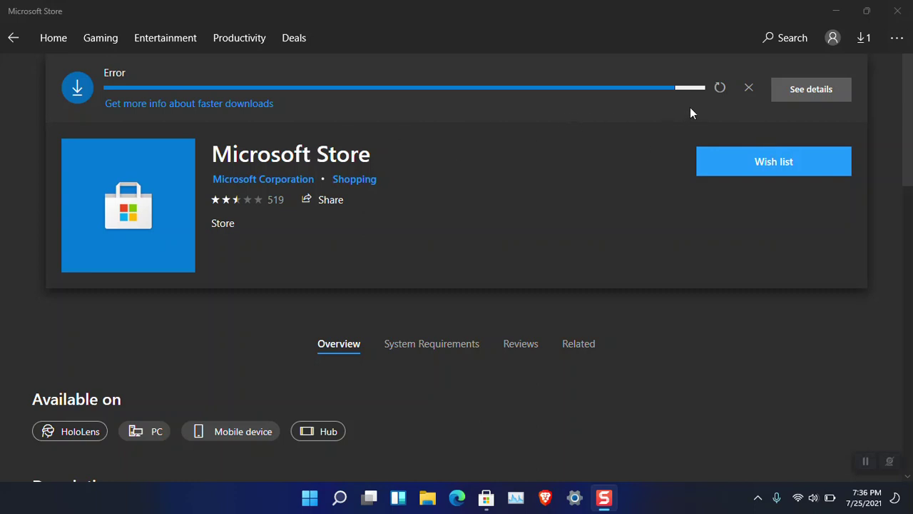
Retry the failed Microsoft Store update and maximize the new Store window once it opens
click(719, 89)
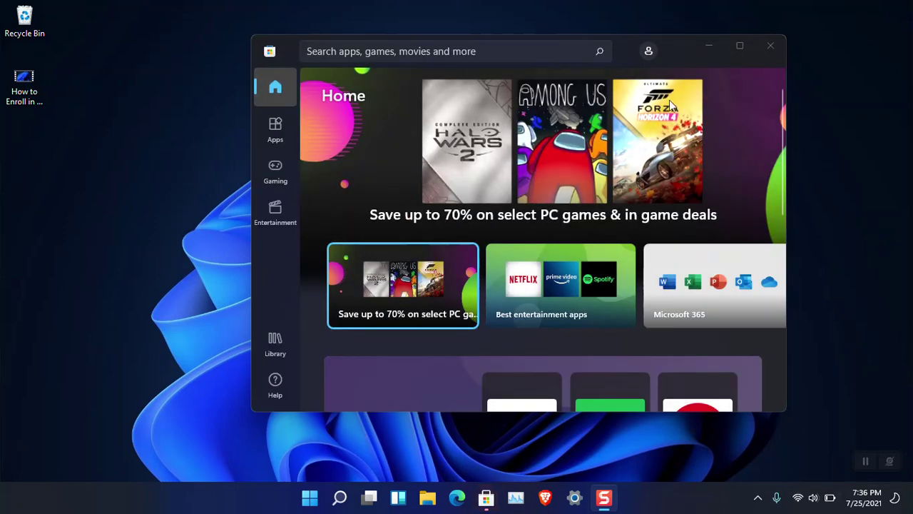
click(740, 47)
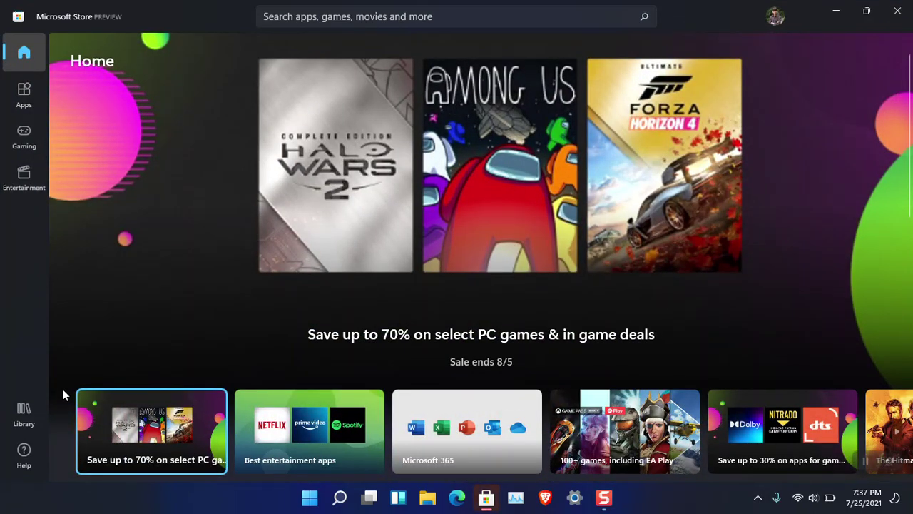
Look over the Home page of the new Store and visit its Apps and Gaming sections
scroll(428, 197, down, 10)
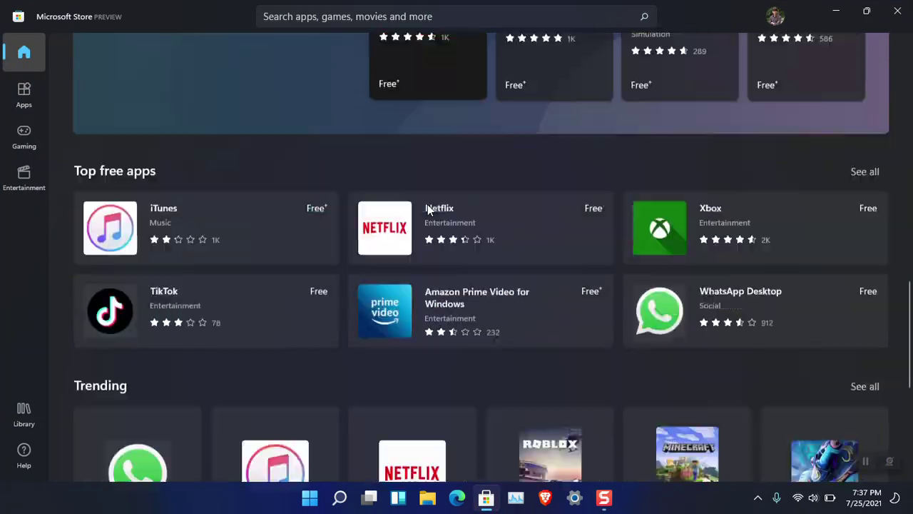
scroll(427, 204, up, 12)
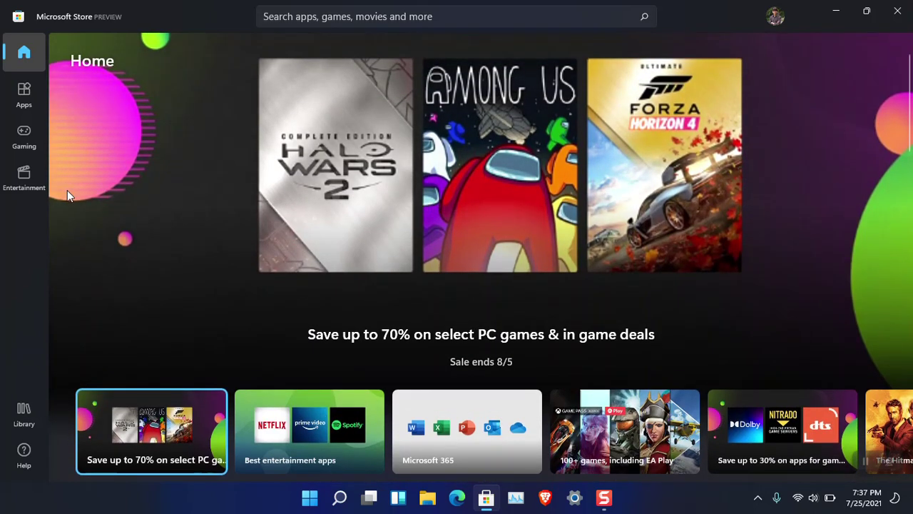
click(21, 96)
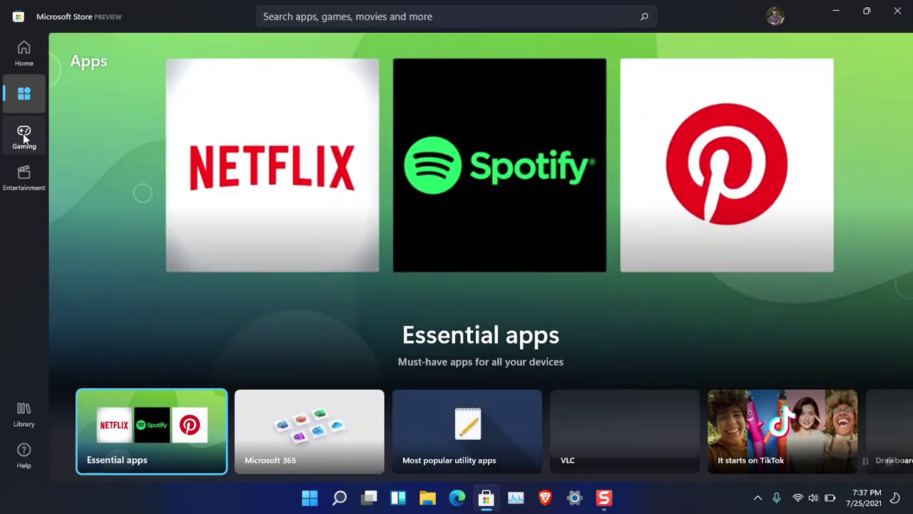
click(24, 138)
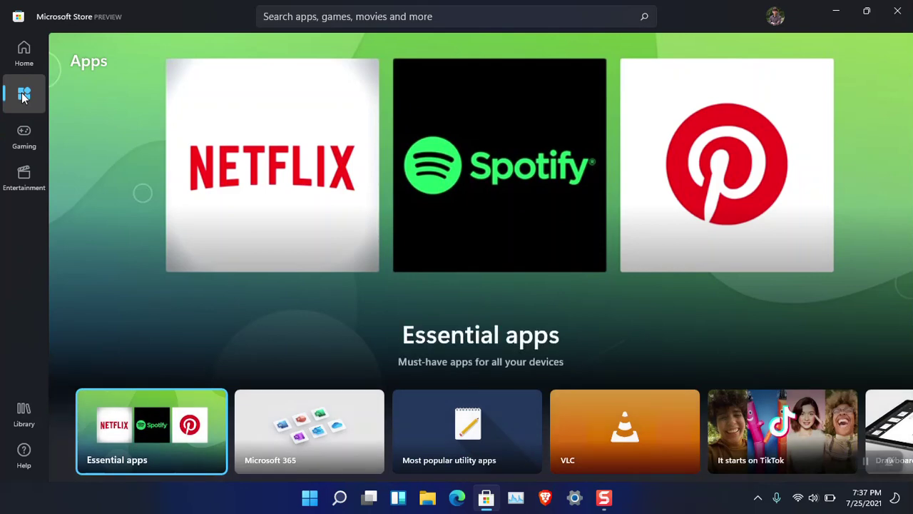
Feature "It starts on TikTok" in the Apps page banner and look through the app collections below it
scroll(337, 278, down, 3)
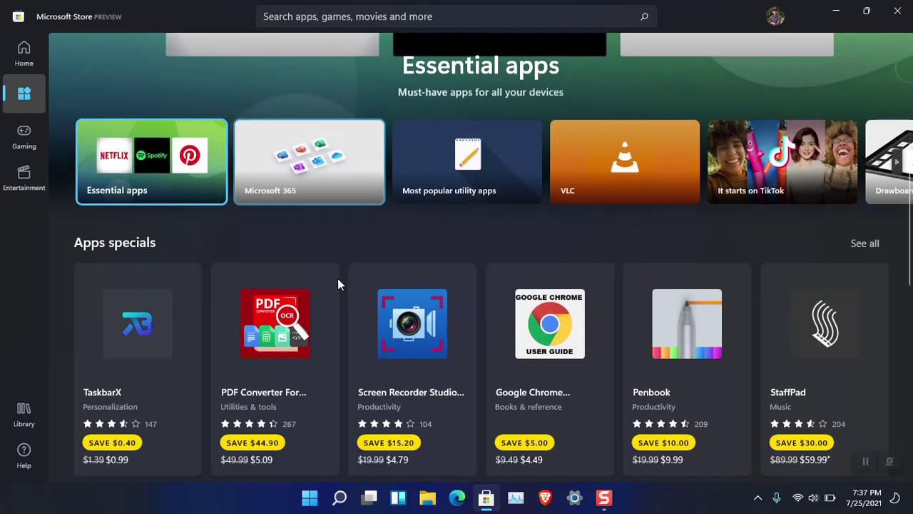
click(763, 170)
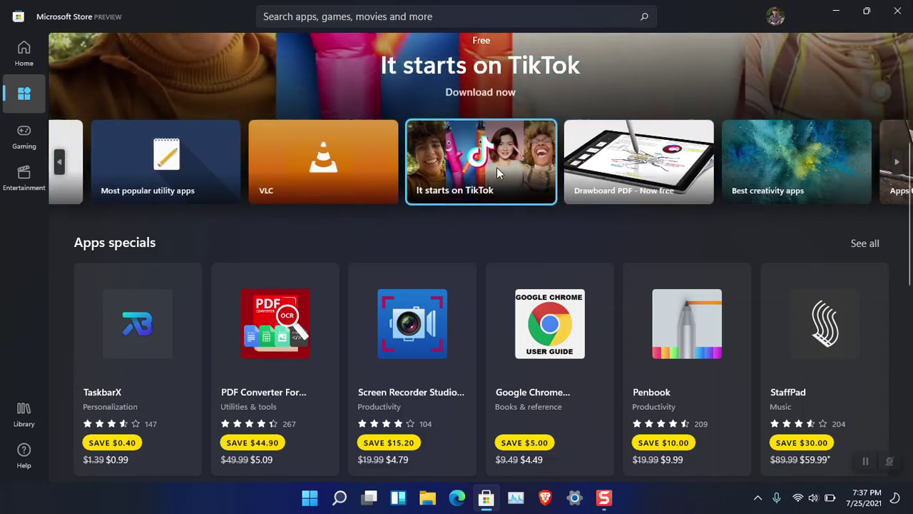
scroll(500, 186, down, 4)
scroll(505, 214, down, 4)
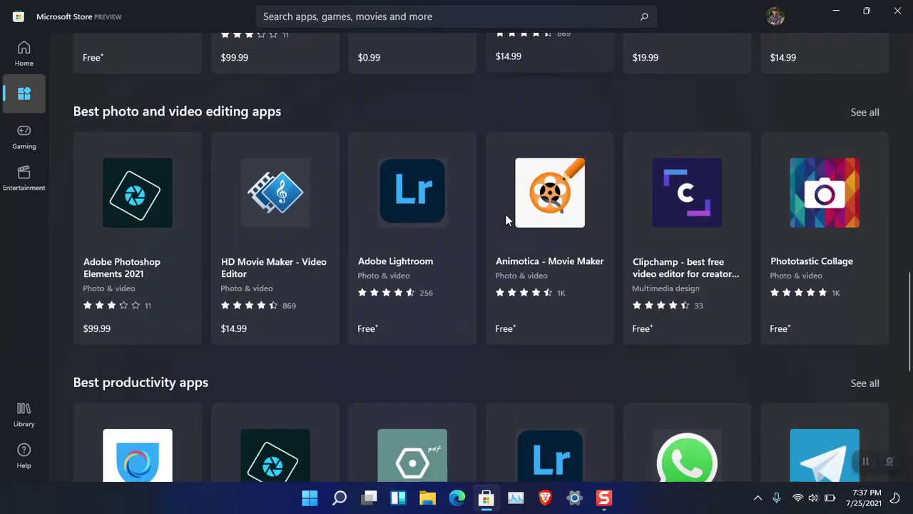
scroll(505, 214, up, 8)
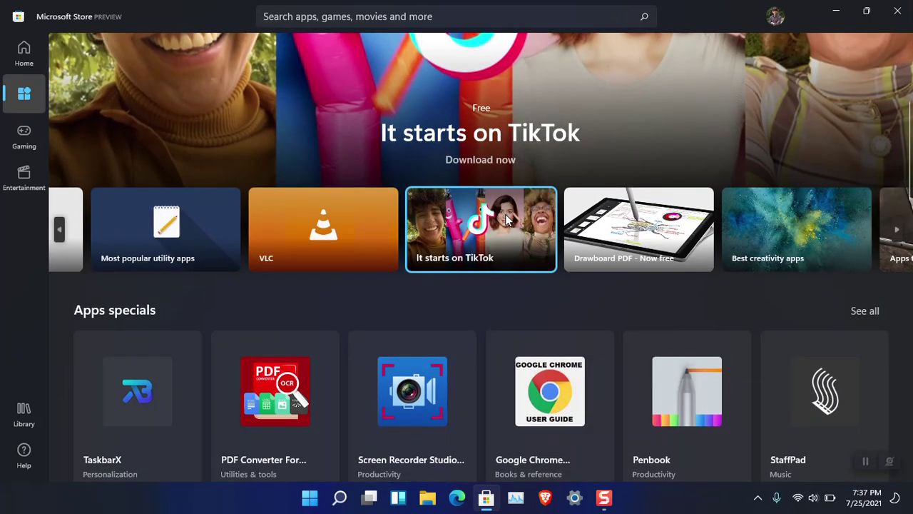
scroll(505, 218, up, 3)
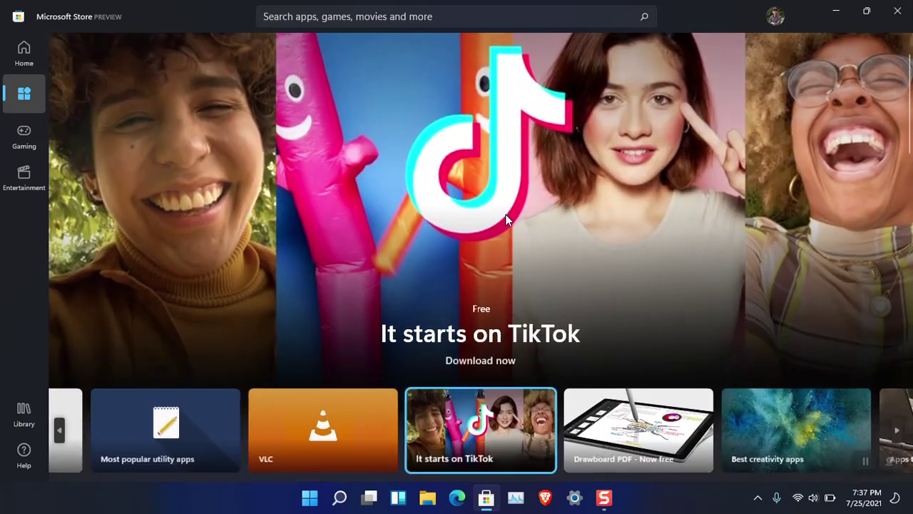
Open the TikTok product page from its featured banner and look over its description, ratings and reviews
click(476, 362)
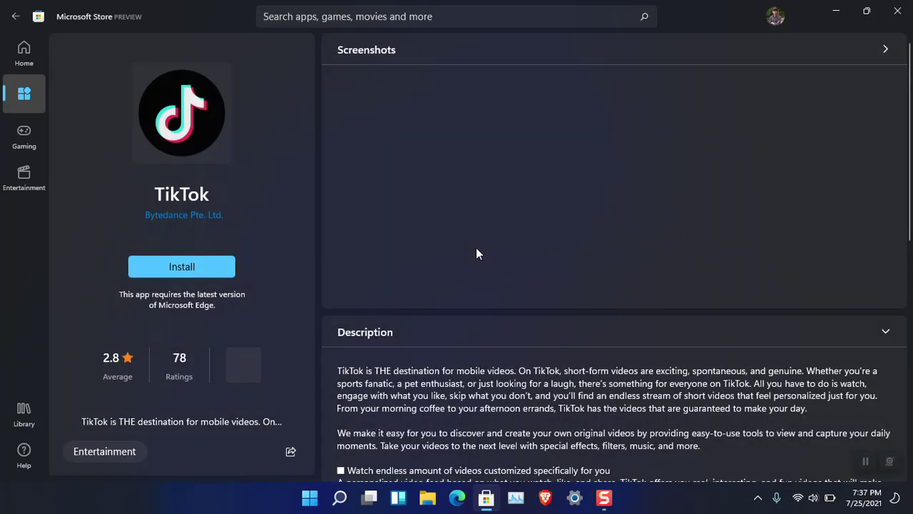
scroll(599, 211, down, 8)
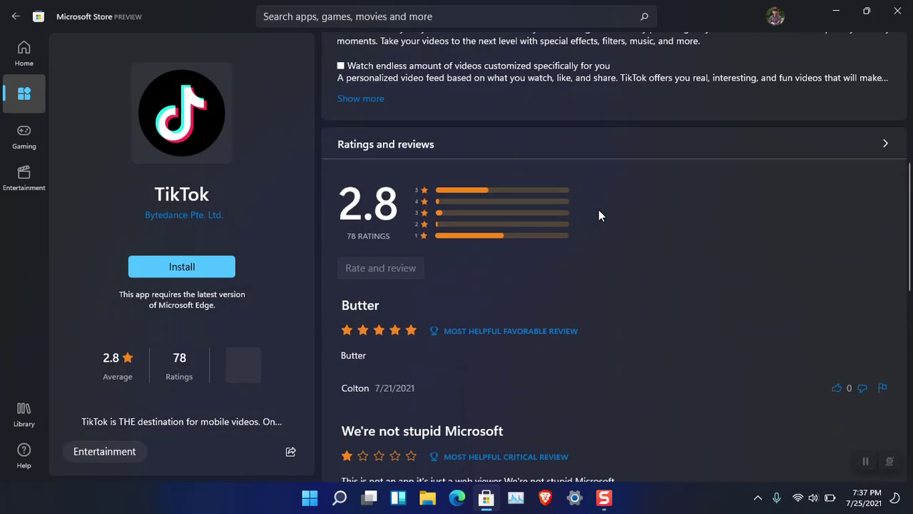
scroll(598, 211, up, 5)
scroll(599, 210, up, 3)
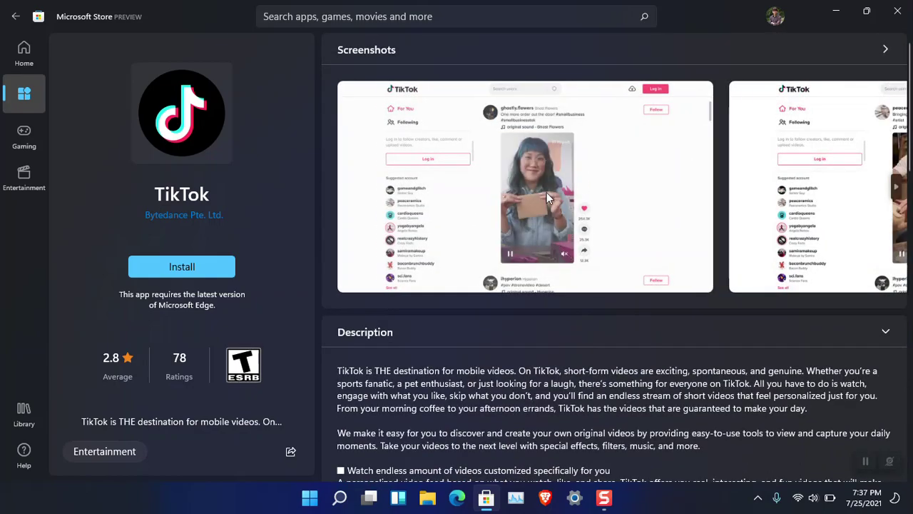
scroll(675, 215, down, 5)
scroll(674, 209, up, 5)
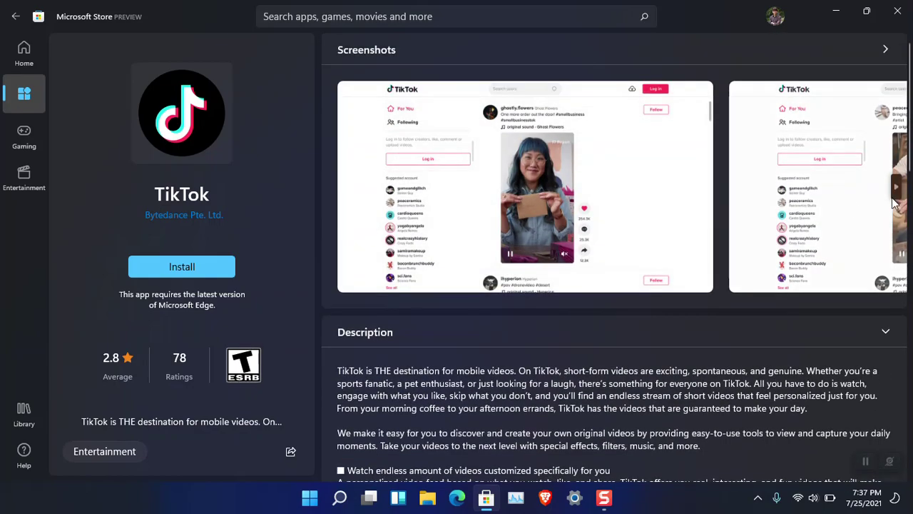
Page through TikTok's screenshots to the last one and minimize the Store window to the desktop
click(896, 187)
click(896, 187)
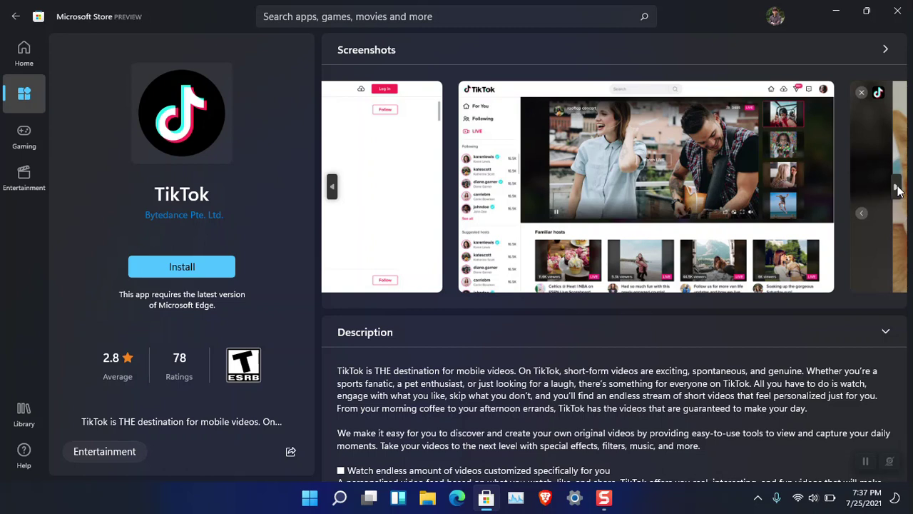
click(897, 189)
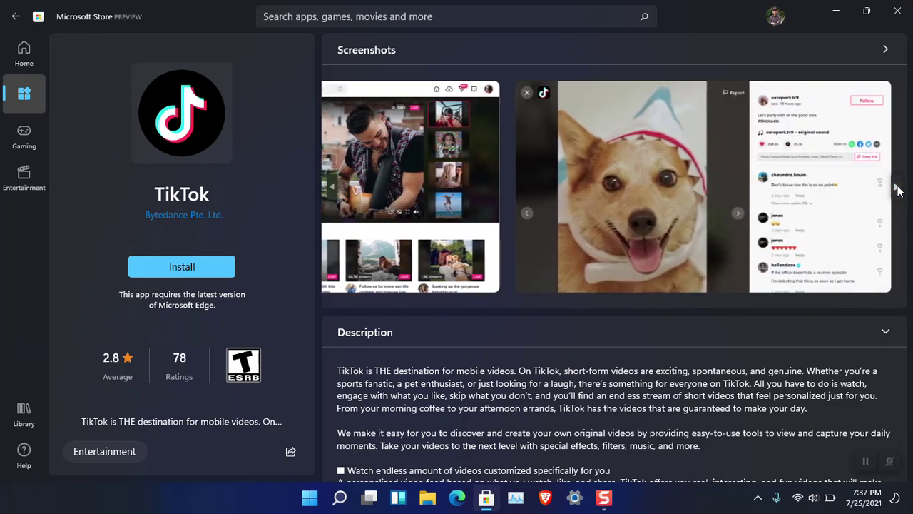
scroll(577, 233, down, 3)
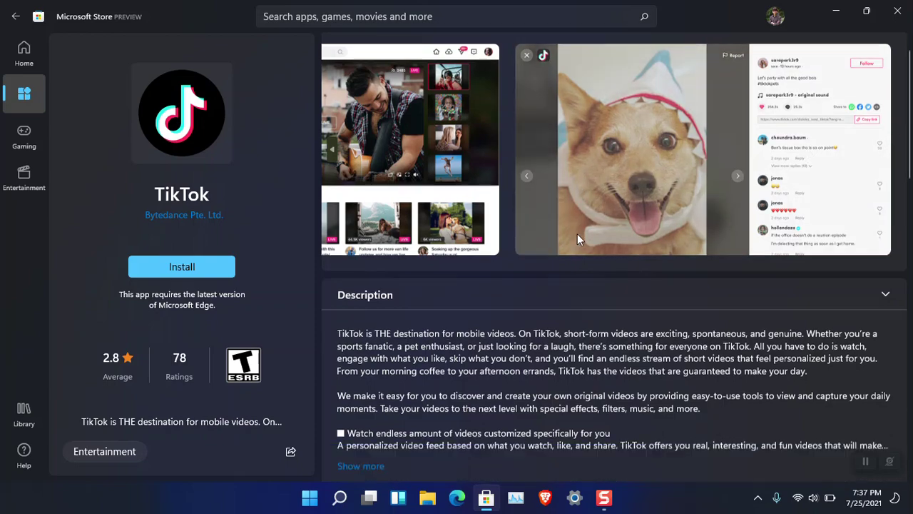
scroll(578, 234, up, 3)
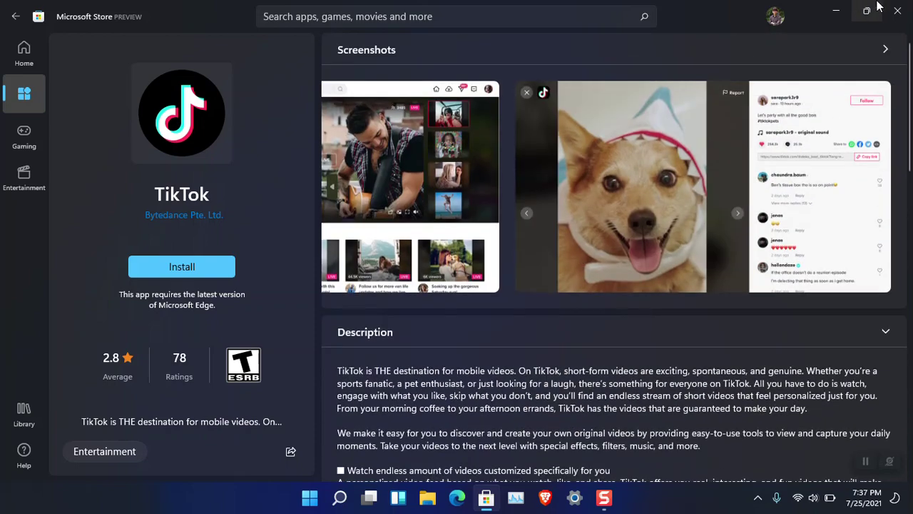
click(839, 5)
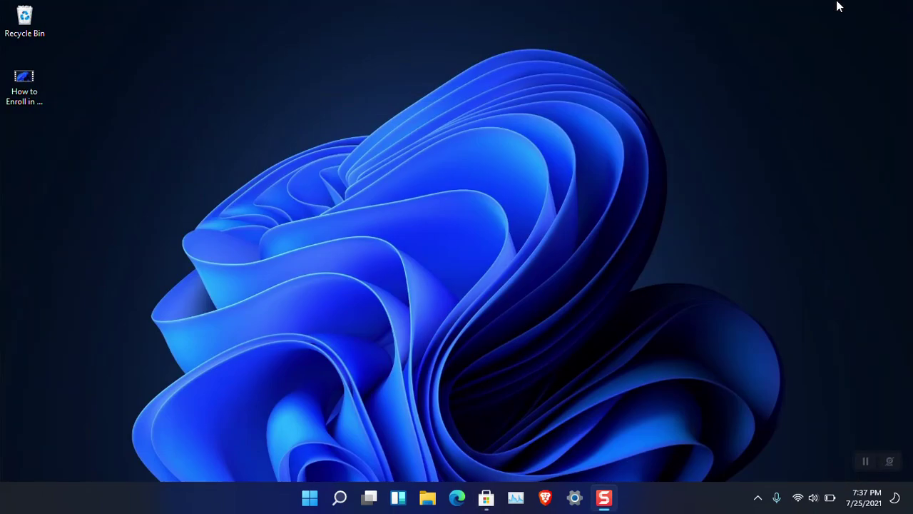